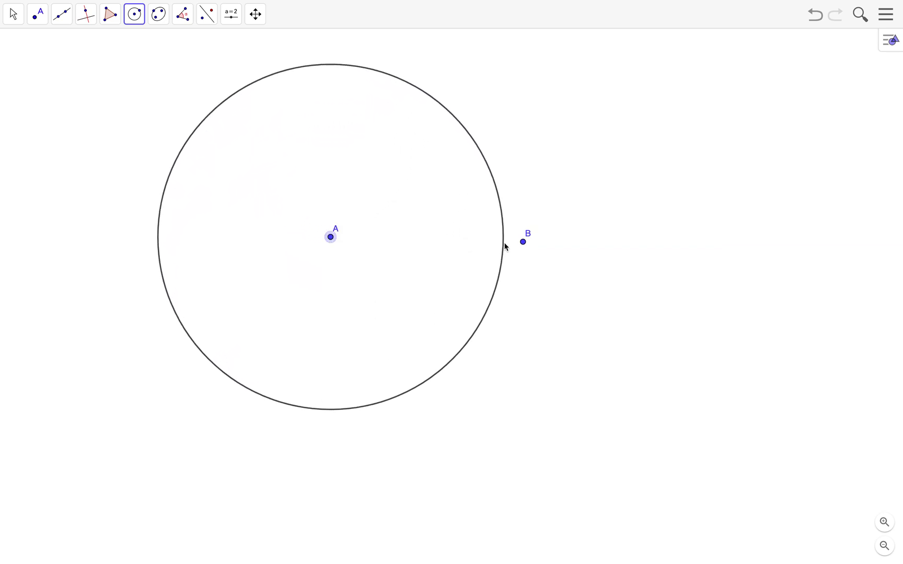
# Finish the circle centred at A through B, then draw the circle centred at B through A
pyautogui.click(523, 242)
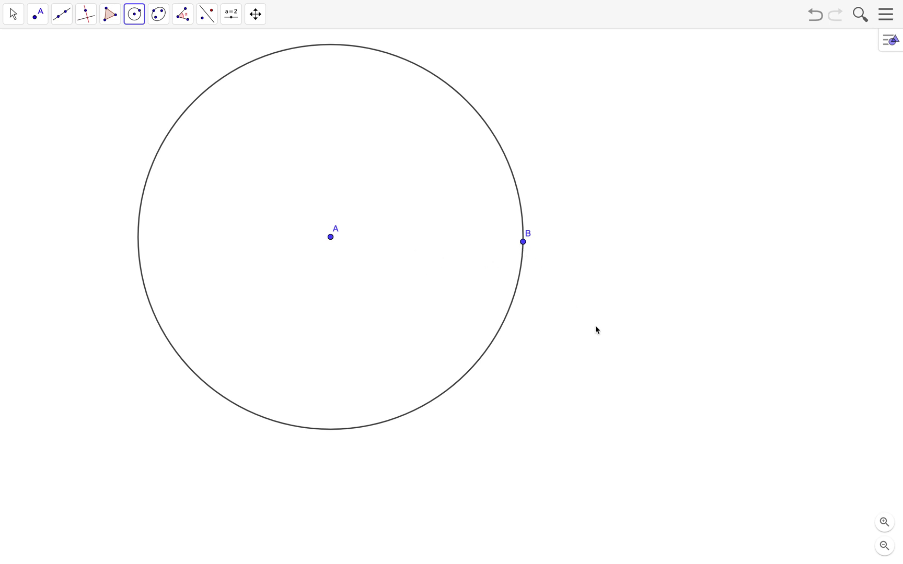
pyautogui.click(523, 243)
pyautogui.click(332, 238)
# Drag point A right and point B left so both circles shrink toward the centre
pyautogui.click(14, 17)
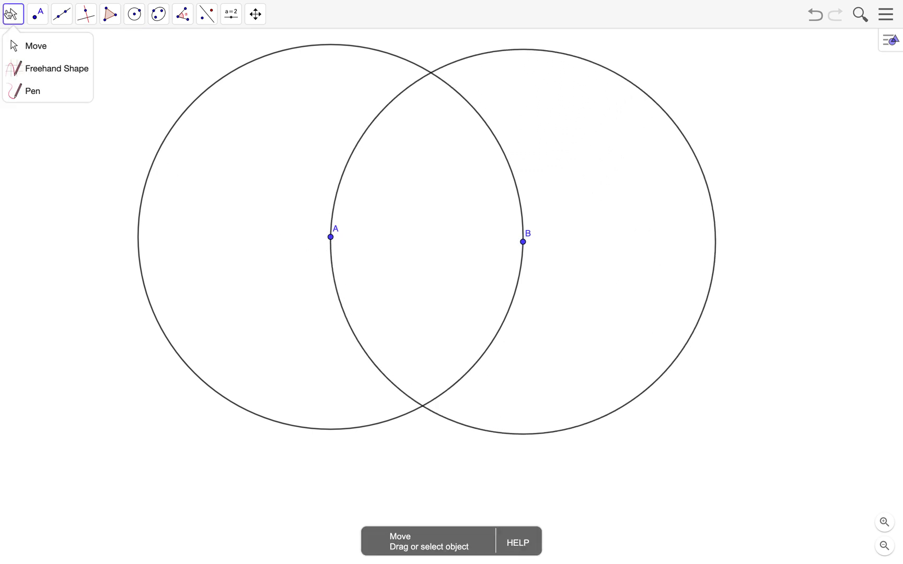
pyautogui.click(28, 47)
pyautogui.moveTo(332, 237); pyautogui.dragTo(389, 240)
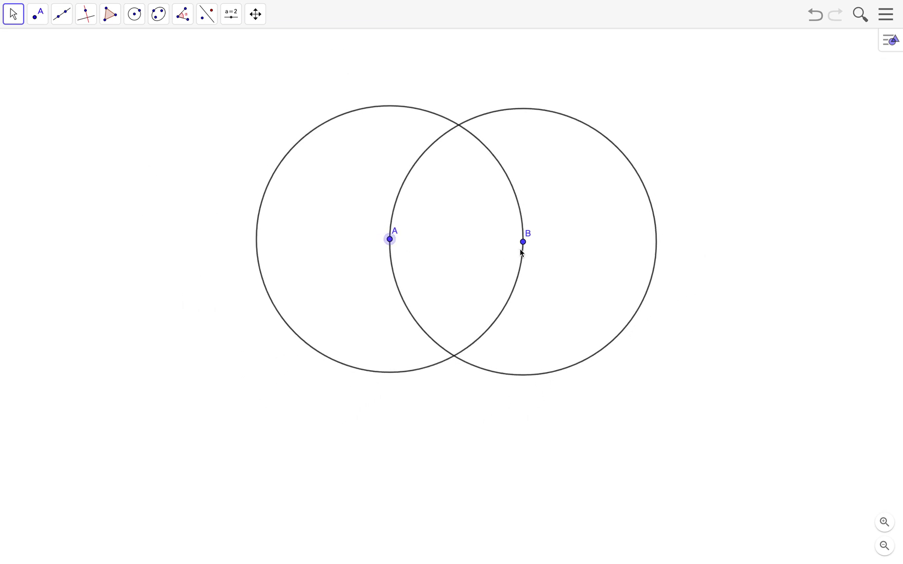
pyautogui.moveTo(523, 242); pyautogui.dragTo(503, 245)
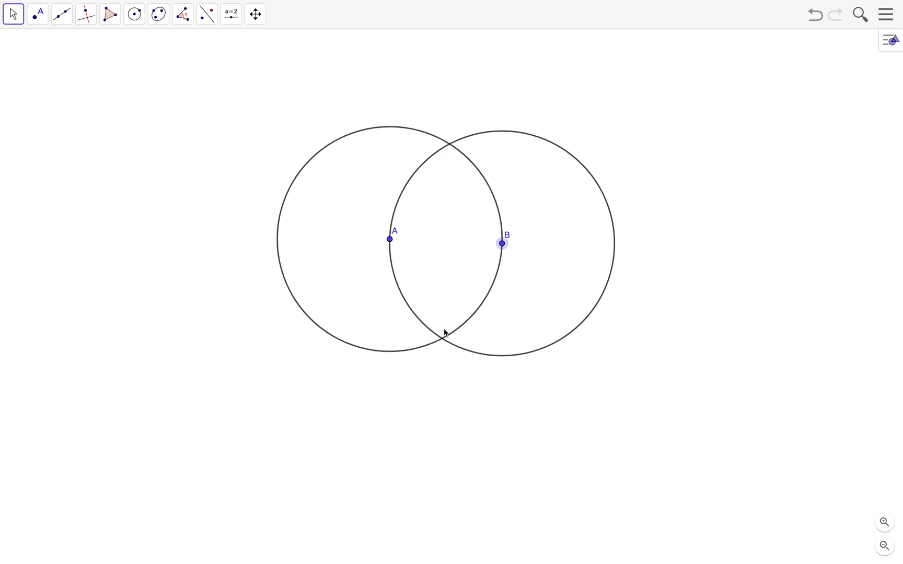
# Mark the circles' upper intersection as point C
pyautogui.click(44, 24)
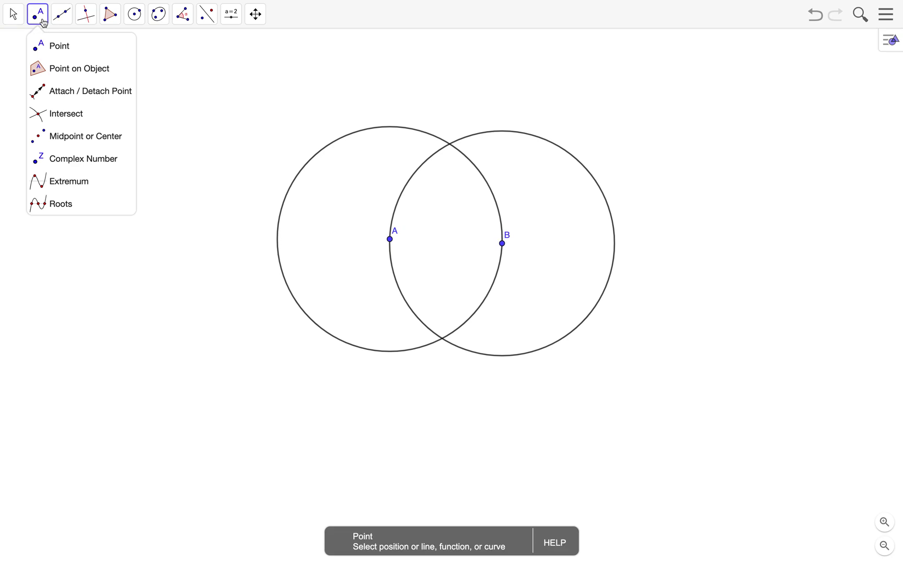
pyautogui.click(57, 118)
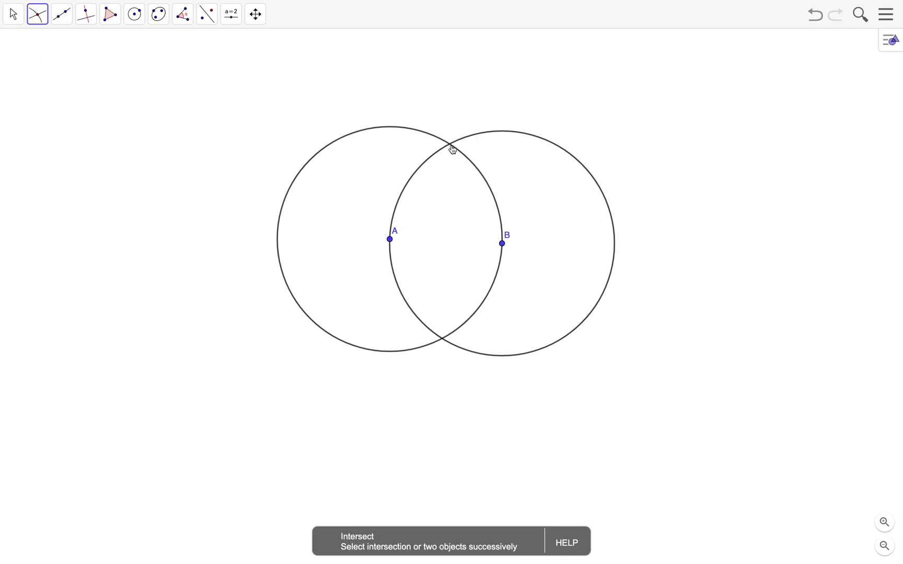
pyautogui.click(452, 146)
# Draw a filled polygon through vertices A, B, C and back to A
pyautogui.click(15, 19)
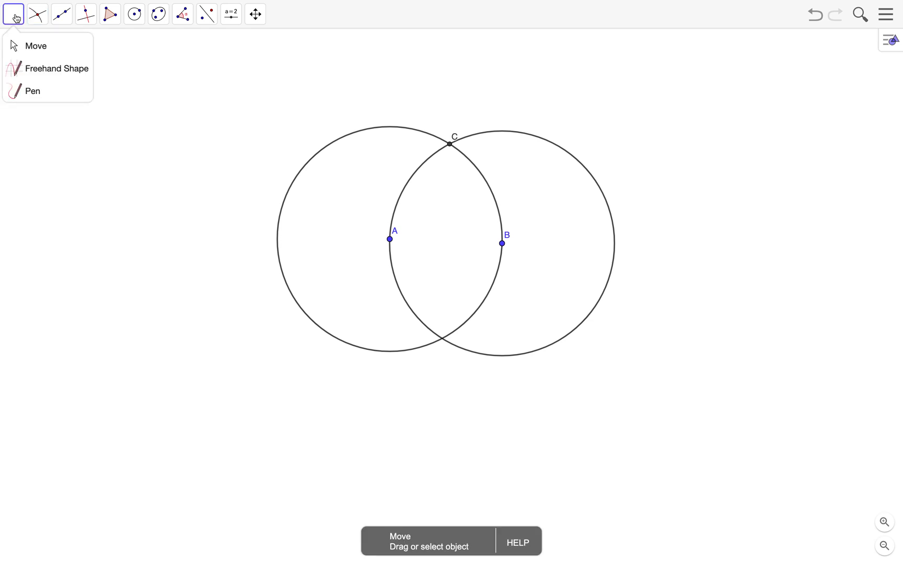
pyautogui.click(16, 46)
pyautogui.click(111, 15)
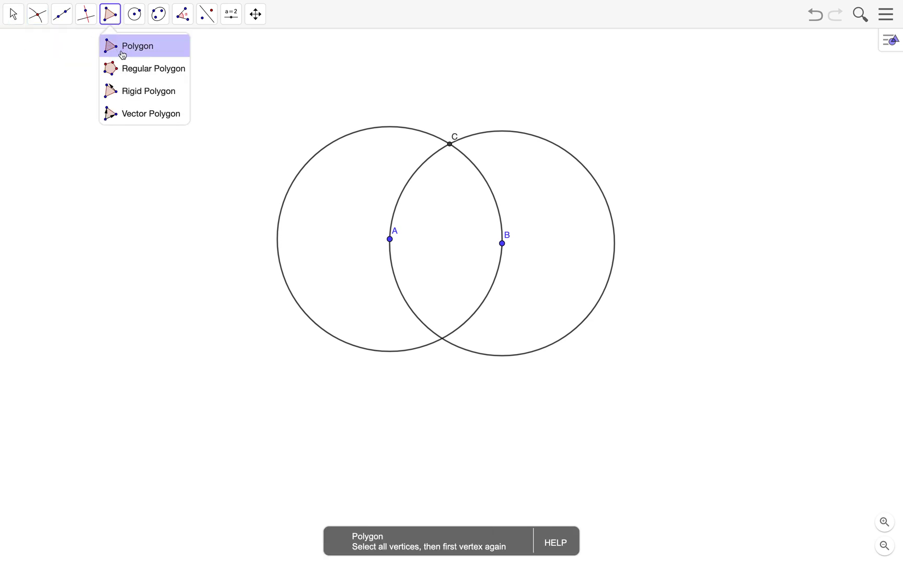
pyautogui.click(123, 54)
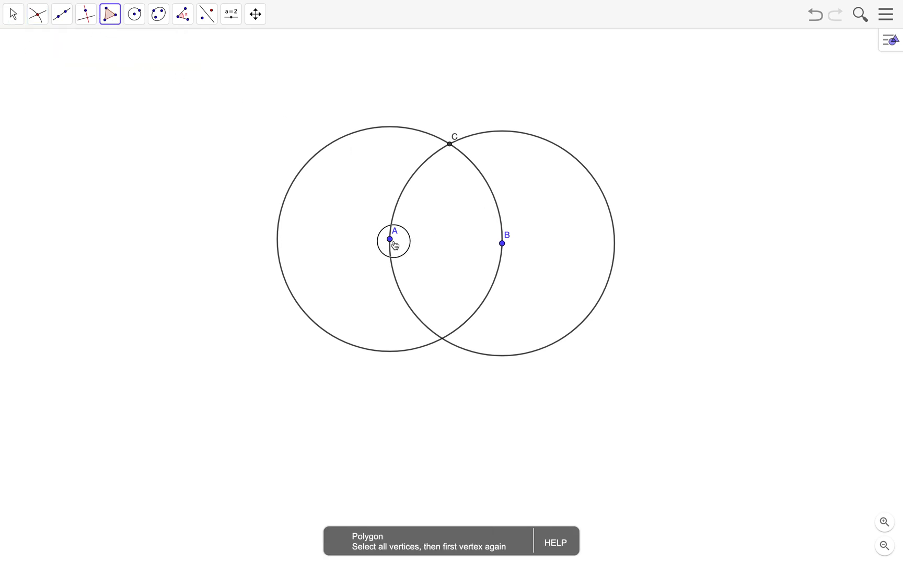
pyautogui.click(391, 239)
pyautogui.click(502, 244)
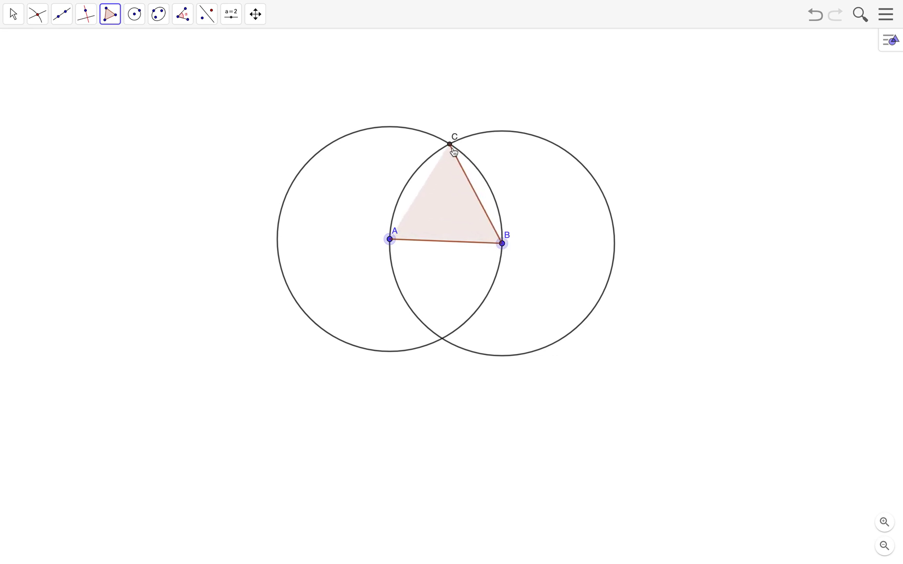
pyautogui.click(450, 144)
pyautogui.click(390, 239)
# Move label A left of its point and drag A and B to enlarge the construction
pyautogui.click(17, 22)
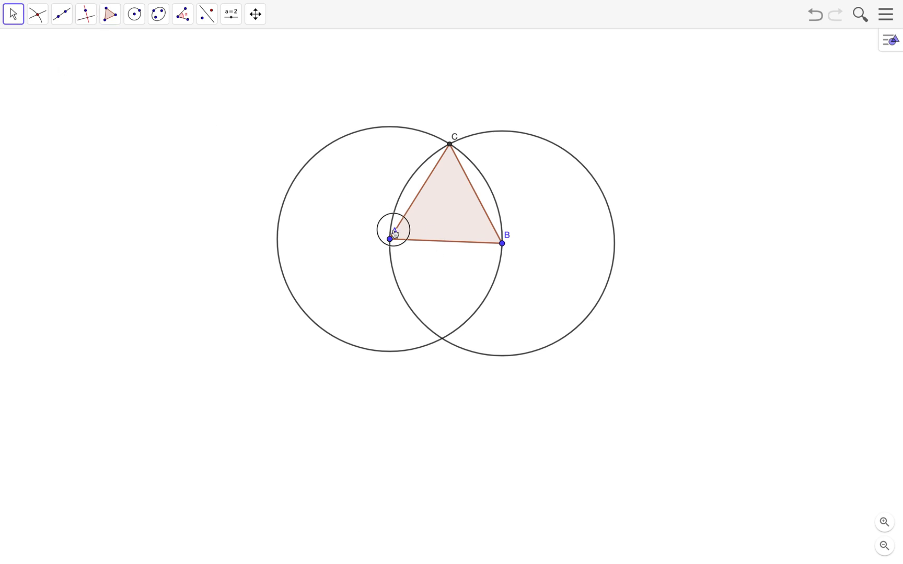
pyautogui.moveTo(395, 233); pyautogui.dragTo(374, 241)
pyautogui.moveTo(507, 244)
pyautogui.mouseDown()
pyautogui.moveTo(572, 244)
pyautogui.moveTo(498, 247)
pyautogui.mouseUp()
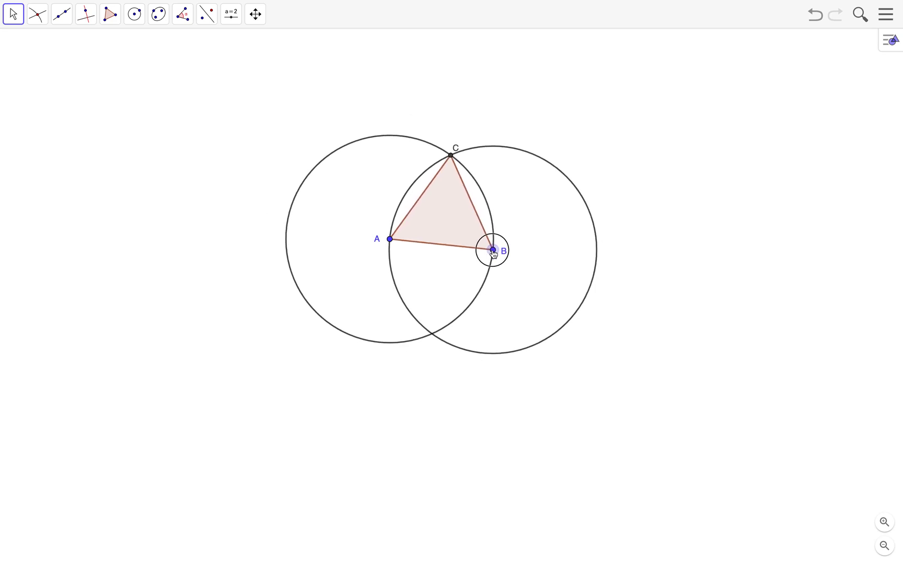
pyautogui.moveTo(392, 243); pyautogui.dragTo(371, 251)
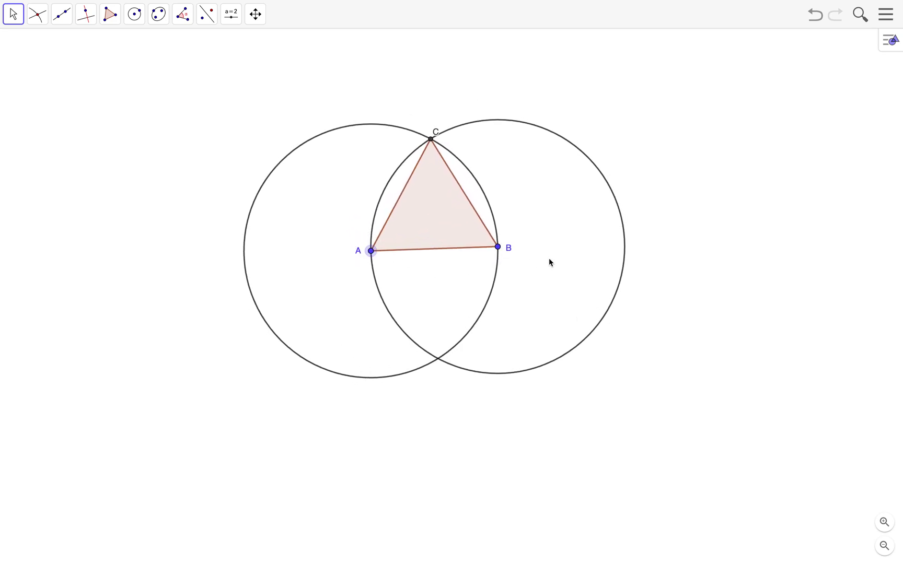
pyautogui.click(581, 245)
# Measure triangle ABC's interior angles and place the three 60° labels inside it
pyautogui.click(195, 22)
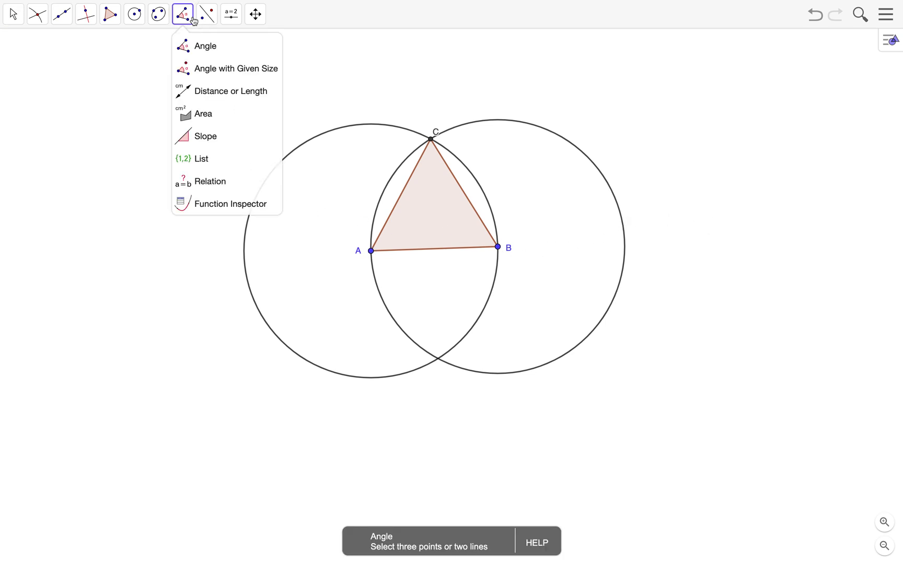
pyautogui.click(204, 51)
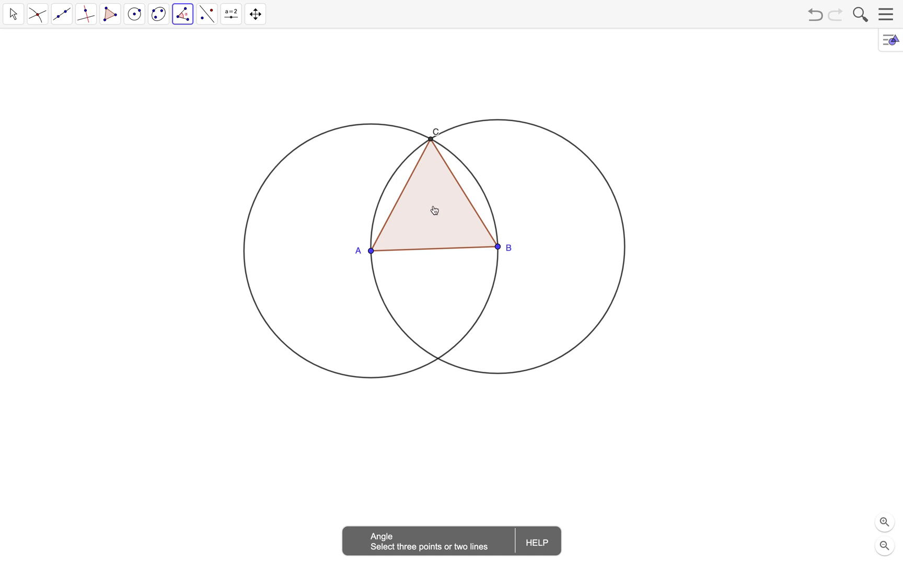
pyautogui.click(183, 16)
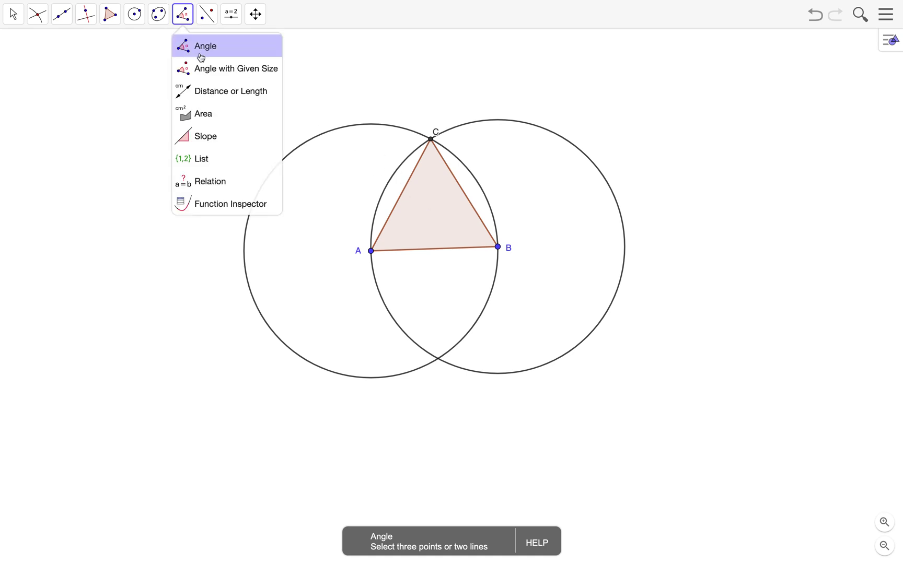
pyautogui.click(201, 58)
pyautogui.click(438, 227)
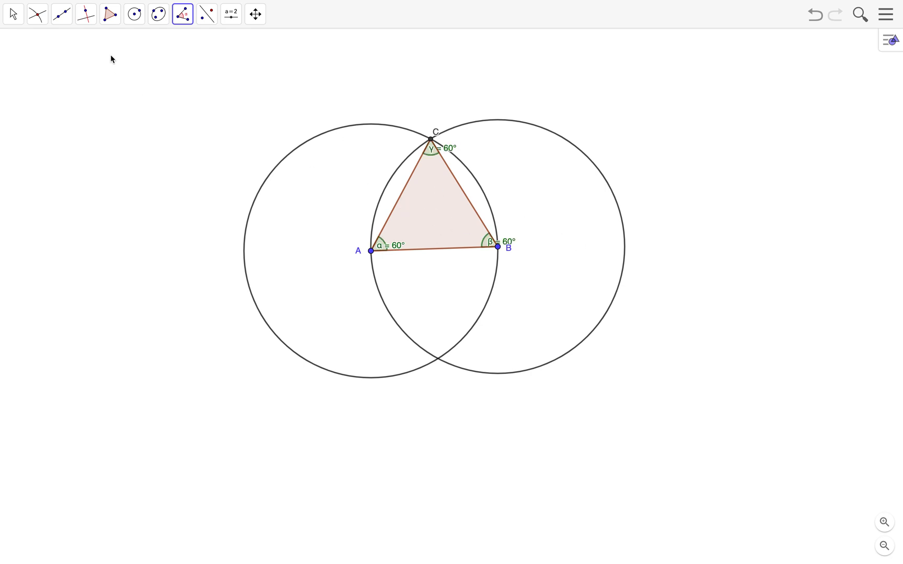
pyautogui.click(12, 15)
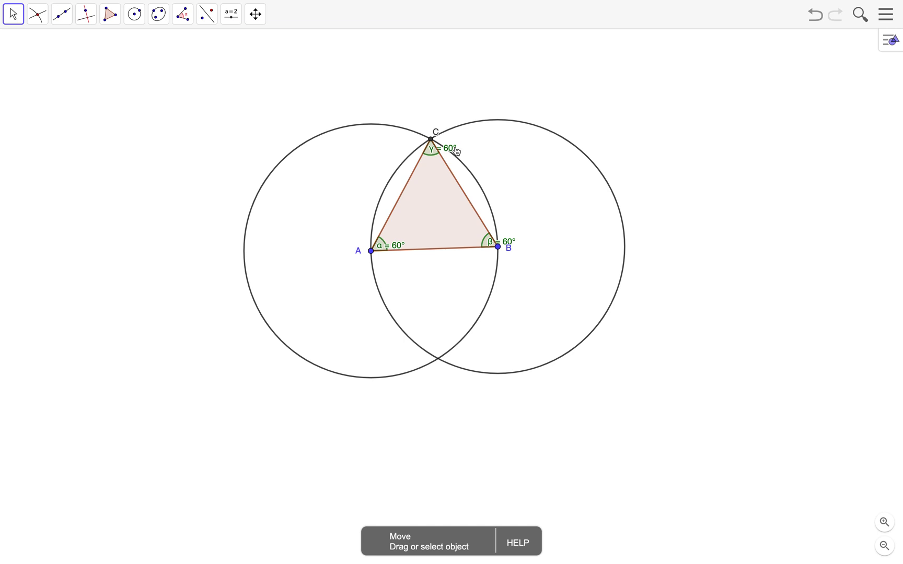
pyautogui.moveTo(452, 149); pyautogui.dragTo(445, 178)
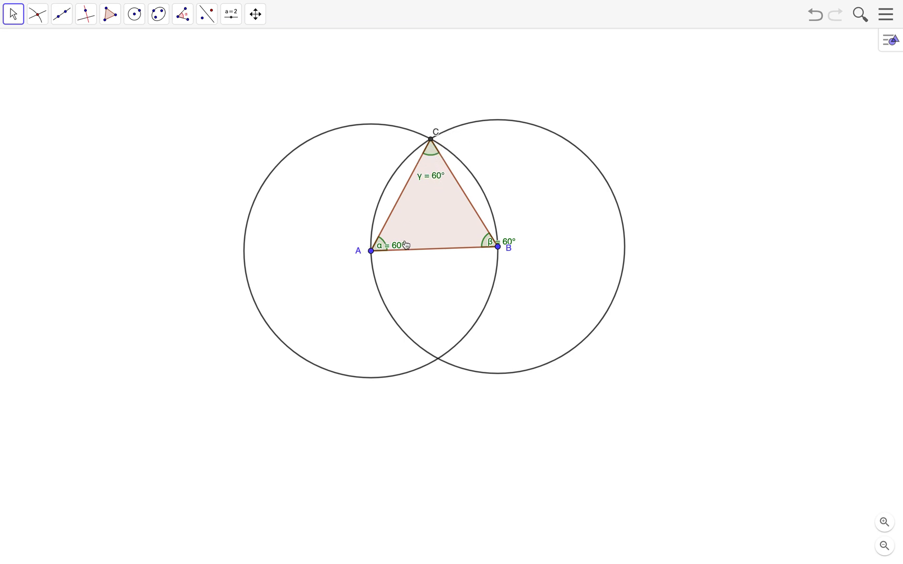
pyautogui.moveTo(397, 247); pyautogui.dragTo(406, 235)
pyautogui.moveTo(505, 243)
pyautogui.mouseDown()
pyautogui.moveTo(474, 244)
pyautogui.moveTo(552, 251)
pyautogui.mouseUp()
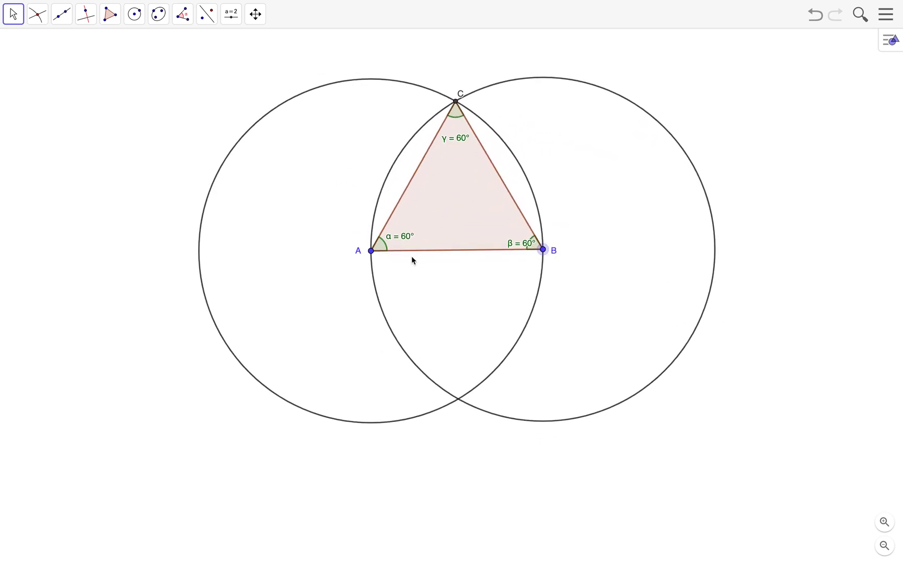
# Drag vertices A and B to reshape the triangle while the angles stay 60°
pyautogui.moveTo(376, 255); pyautogui.dragTo(388, 239)
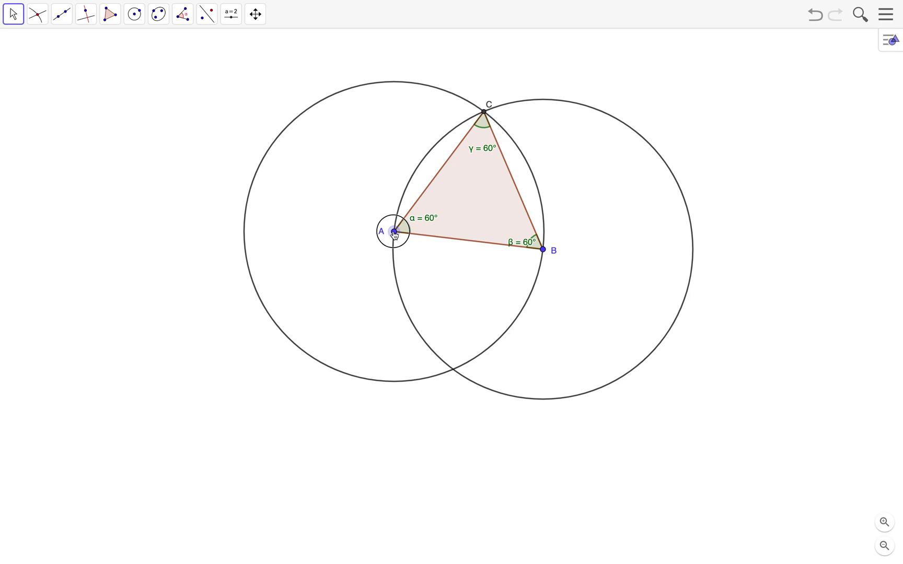
pyautogui.moveTo(548, 251); pyautogui.dragTo(522, 234)
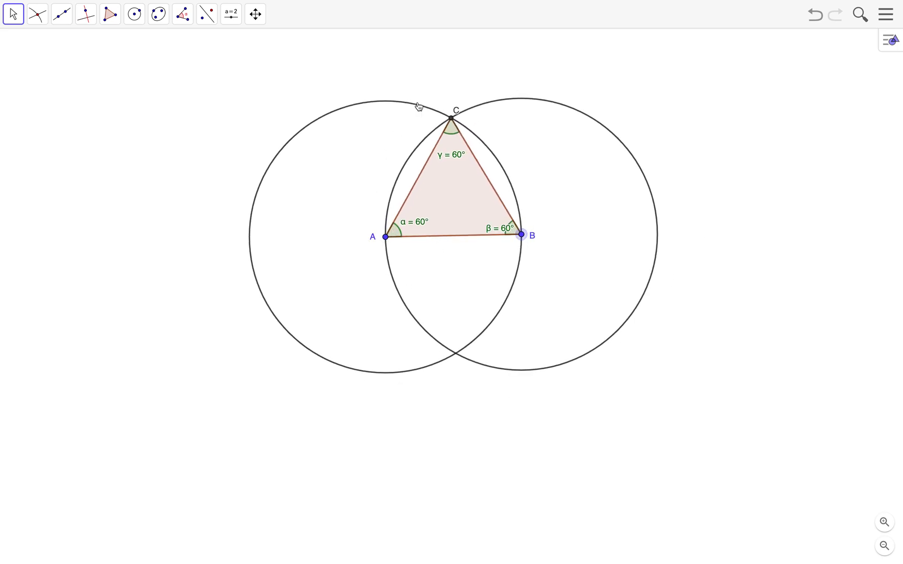
pyautogui.moveTo(386, 238); pyautogui.dragTo(352, 255)
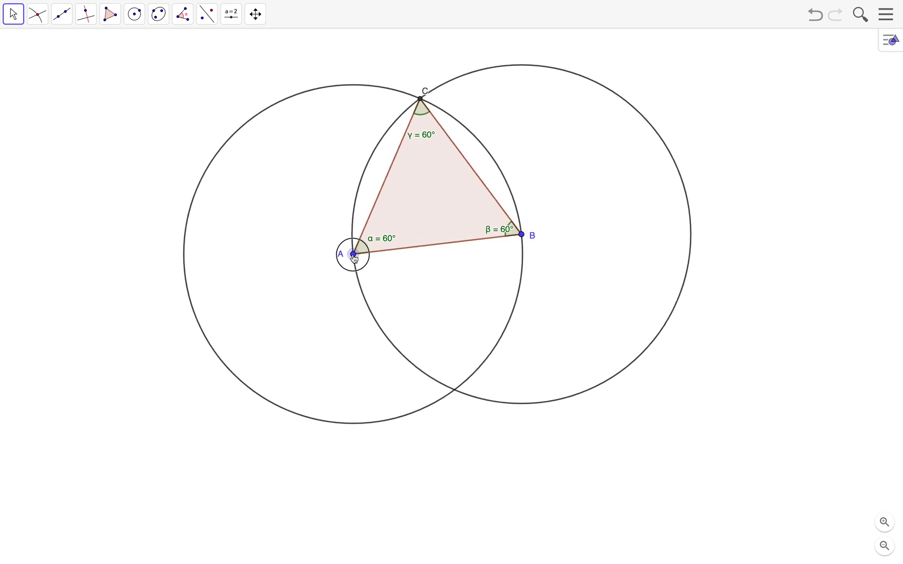
pyautogui.moveTo(523, 236); pyautogui.dragTo(525, 247)
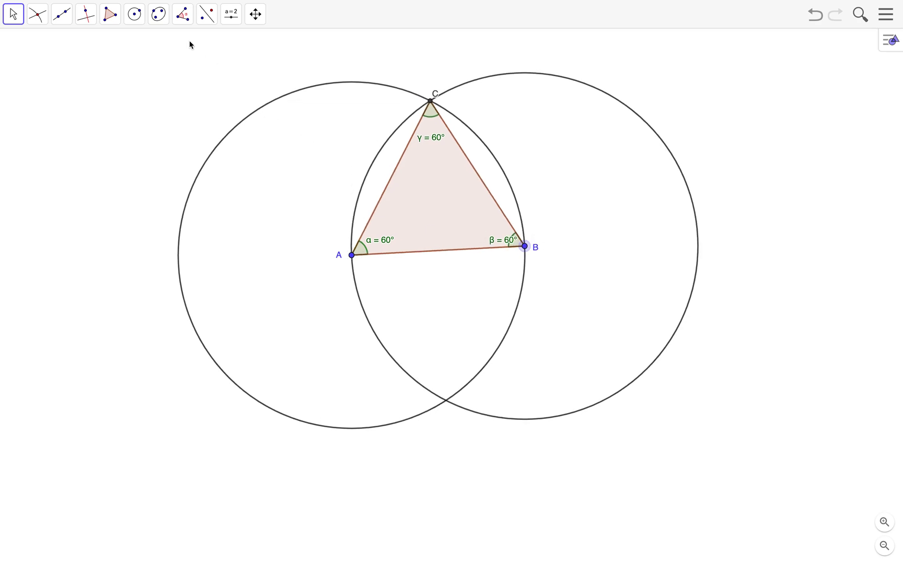
# Measure sides AC, BC and AB with Distance or Length, each reading 6.12
pyautogui.click(183, 14)
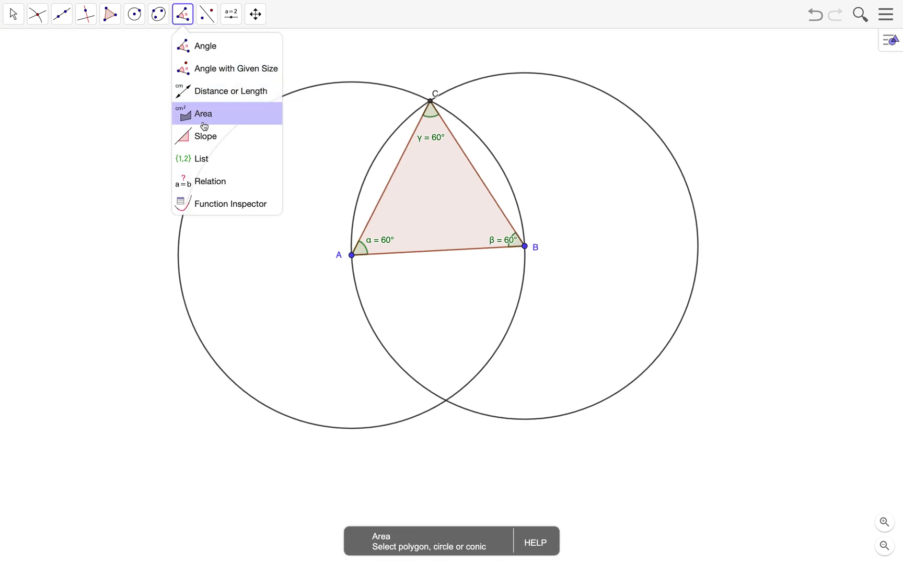
pyautogui.click(214, 100)
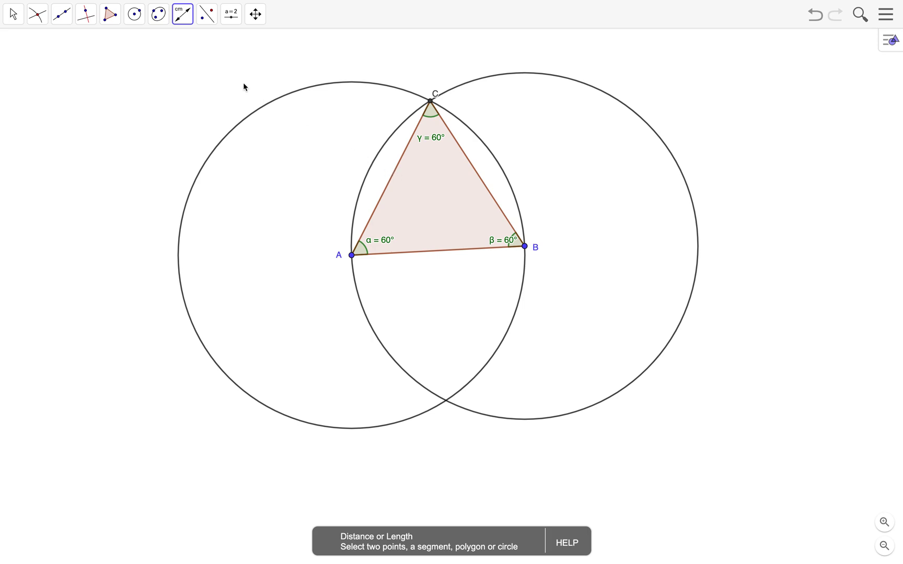
pyautogui.click(185, 24)
pyautogui.click(200, 97)
pyautogui.click(398, 169)
pyautogui.click(485, 190)
pyautogui.click(448, 255)
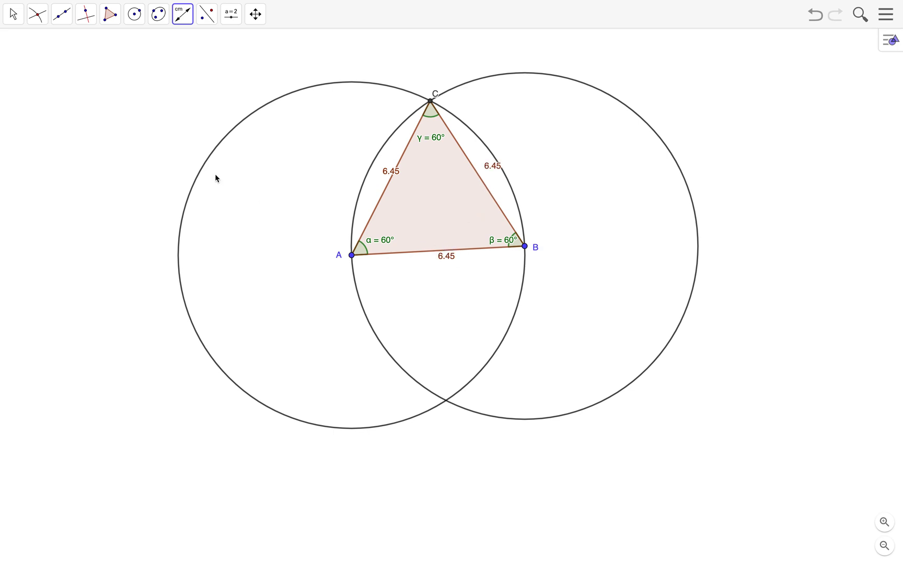
pyautogui.click(13, 14)
pyautogui.click(26, 54)
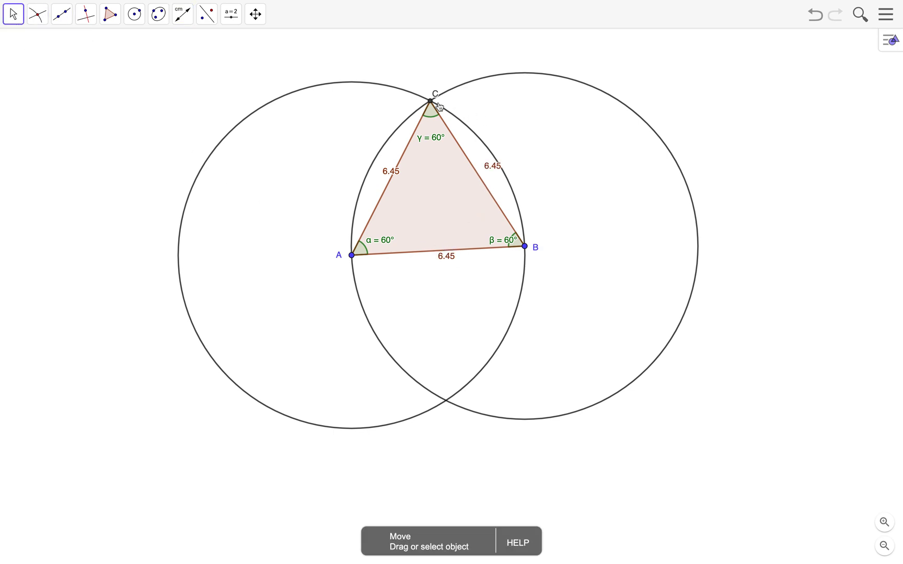
# Drag A and B and reposition the AC length label until every side reads 5.62
pyautogui.moveTo(525, 248); pyautogui.dragTo(517, 255)
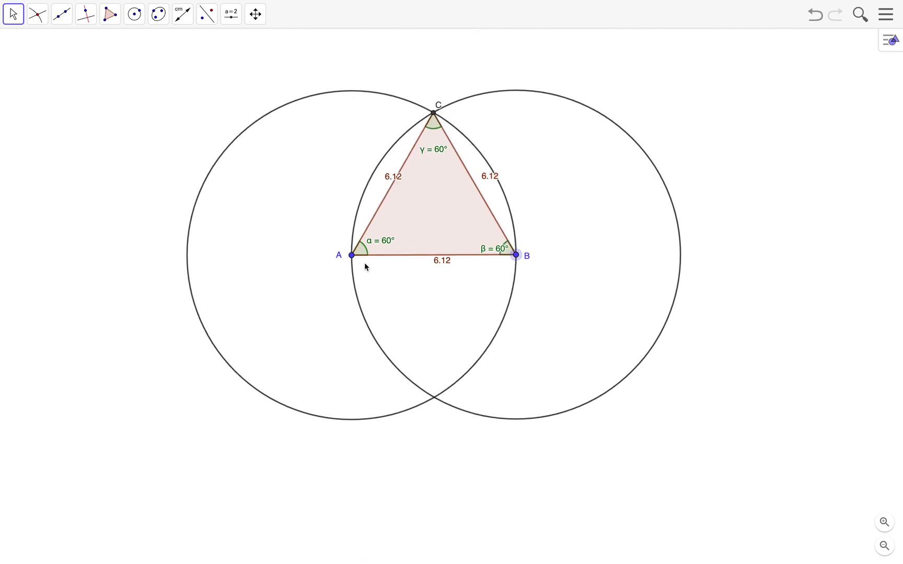
pyautogui.moveTo(352, 254)
pyautogui.mouseDown()
pyautogui.moveTo(319, 328)
pyautogui.moveTo(373, 272)
pyautogui.mouseUp()
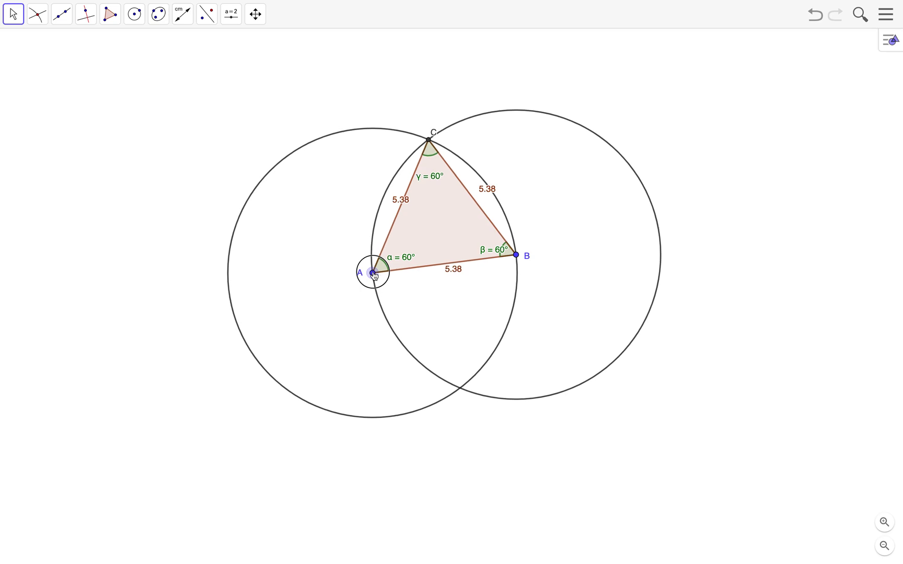
pyautogui.moveTo(378, 197); pyautogui.dragTo(390, 208)
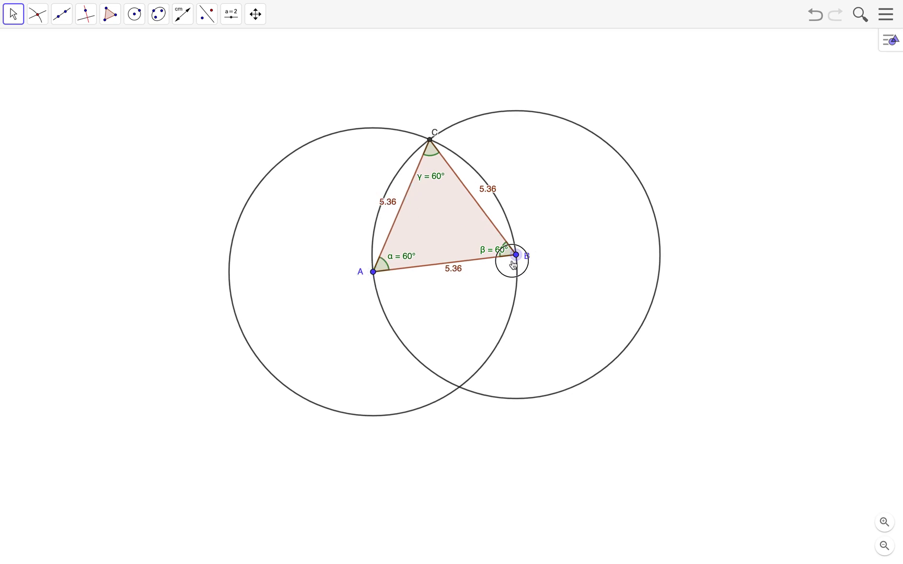
pyautogui.moveTo(525, 256); pyautogui.dragTo(523, 273)
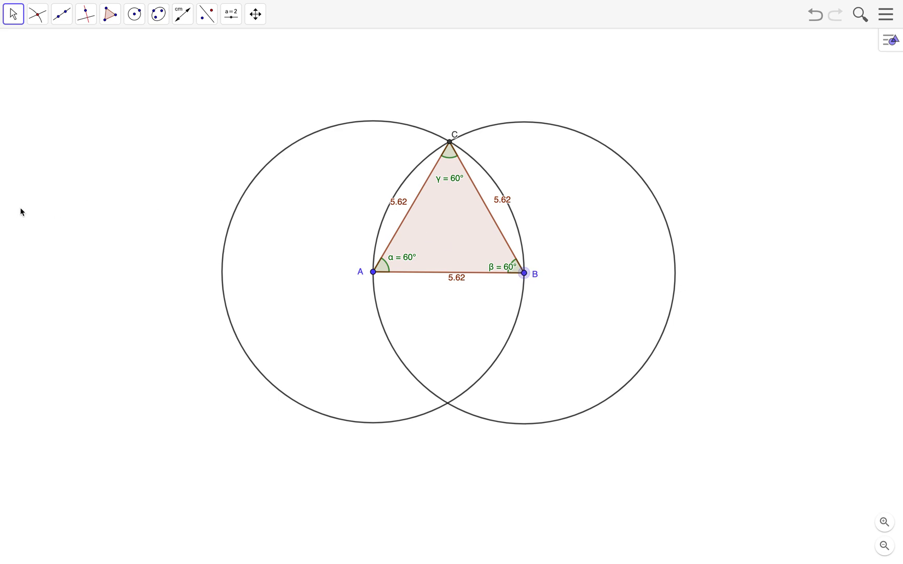
pyautogui.rightClick(380, 126)
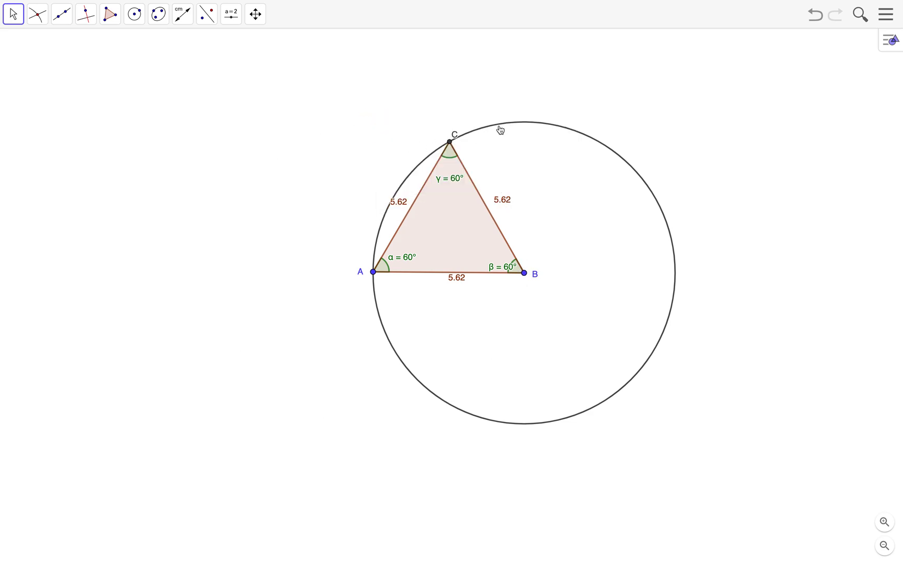
# Hide the circle centred at B by unchecking Show Object in its context menu
pyautogui.click(514, 124)
pyautogui.rightClick(514, 125)
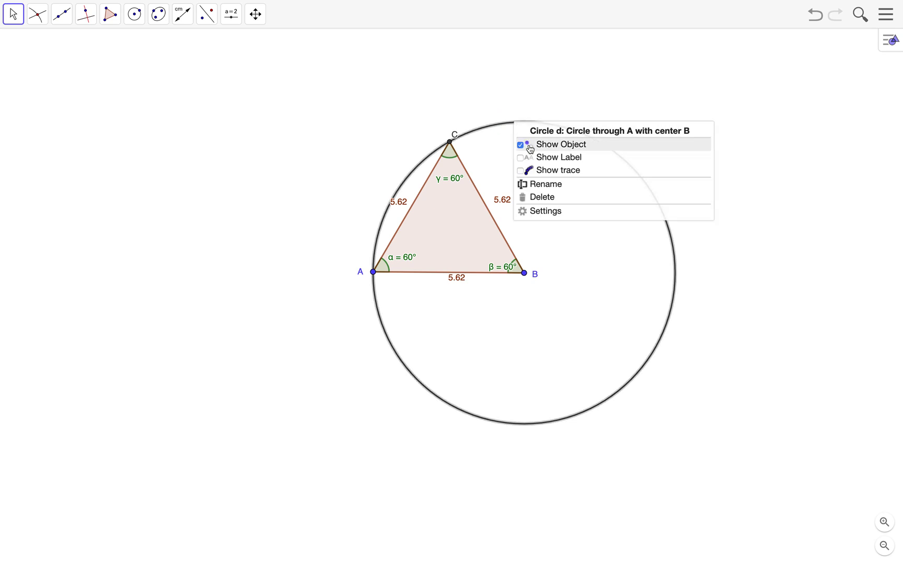
pyautogui.click(523, 145)
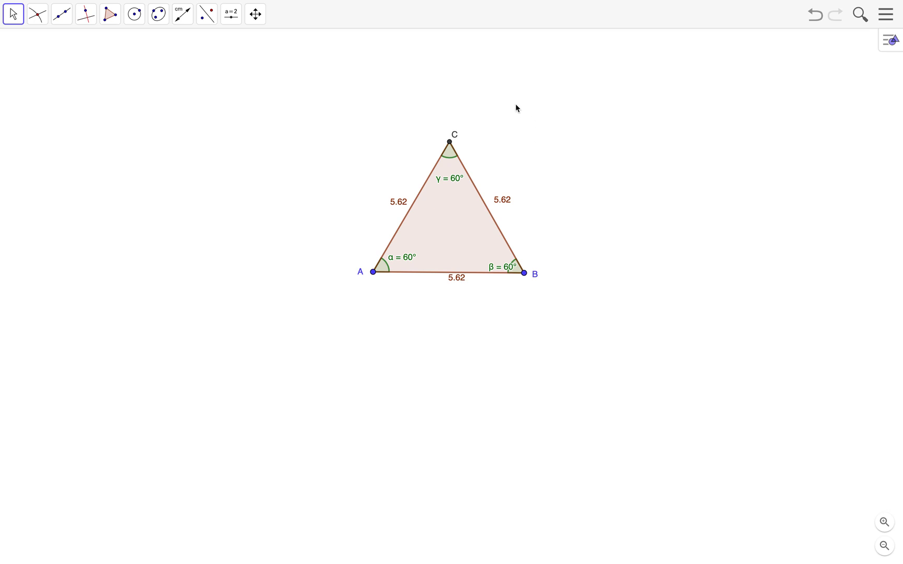
# Turn on the Algebra view from the menu's View options and widen its panel
pyautogui.click(886, 16)
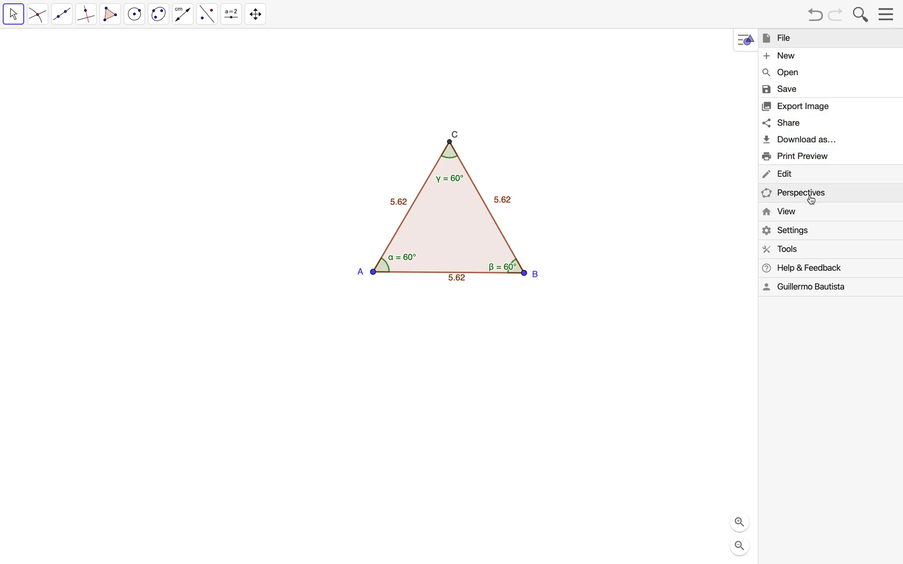
pyautogui.click(788, 221)
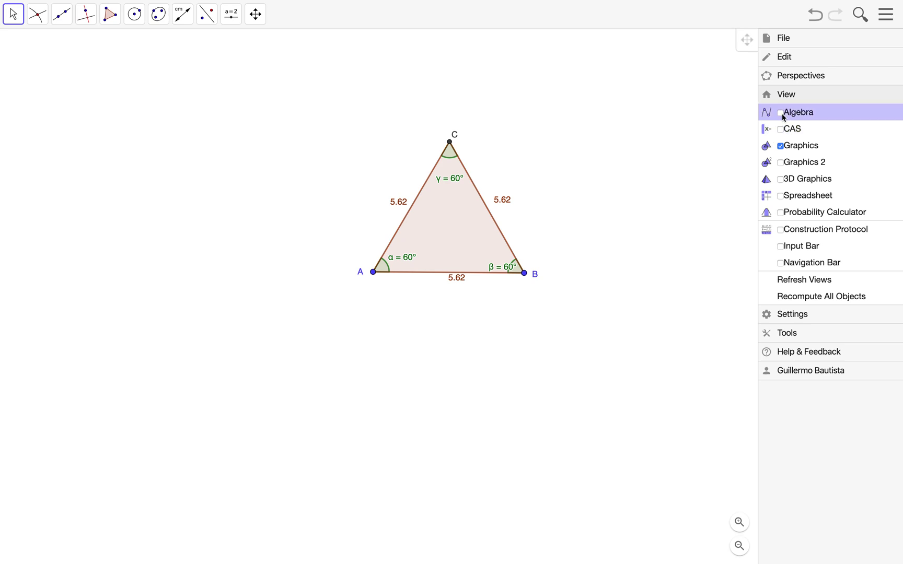
pyautogui.click(784, 113)
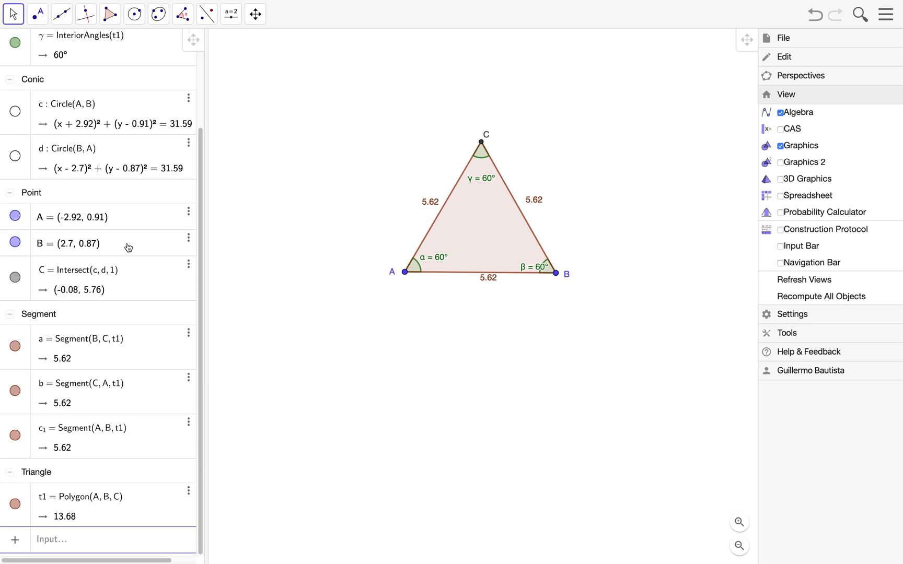
pyautogui.moveTo(206, 255); pyautogui.dragTo(268, 253)
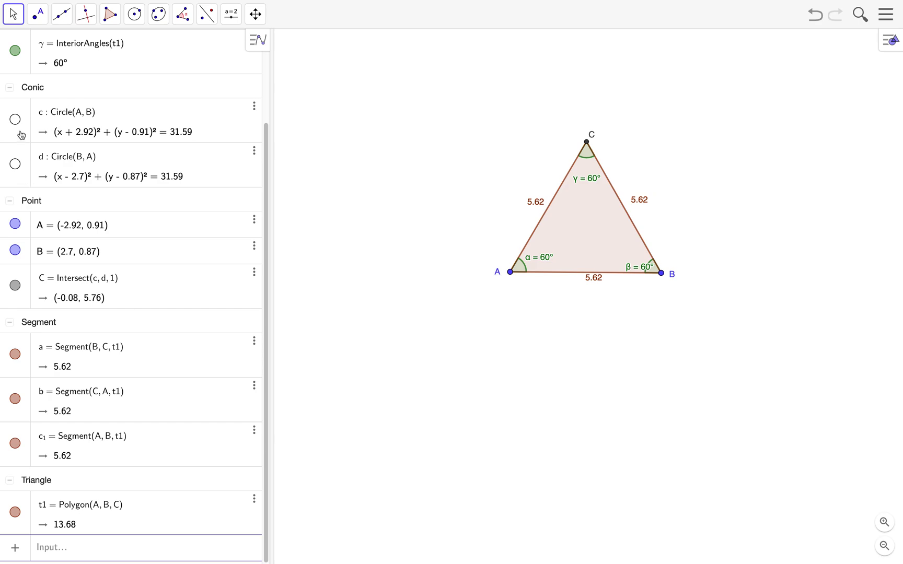
pyautogui.click(14, 121)
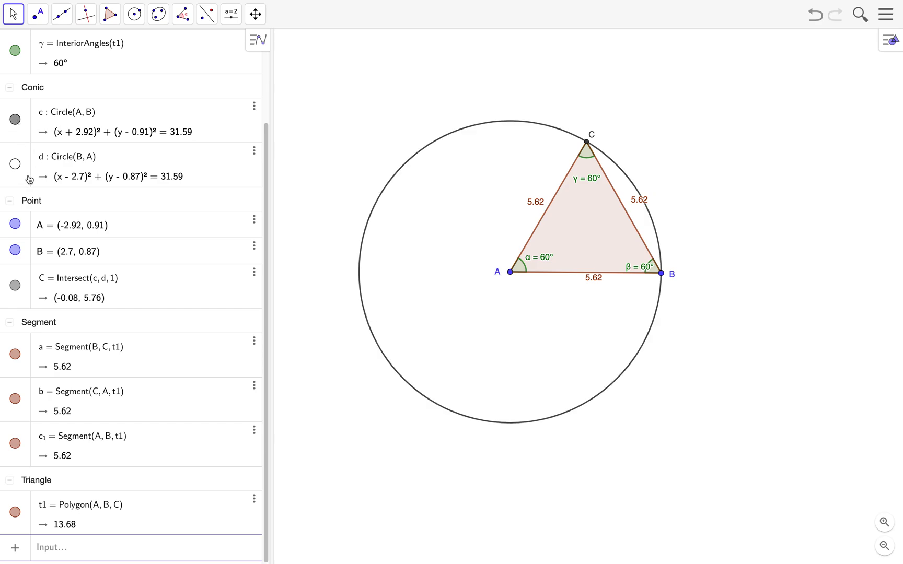
pyautogui.click(16, 166)
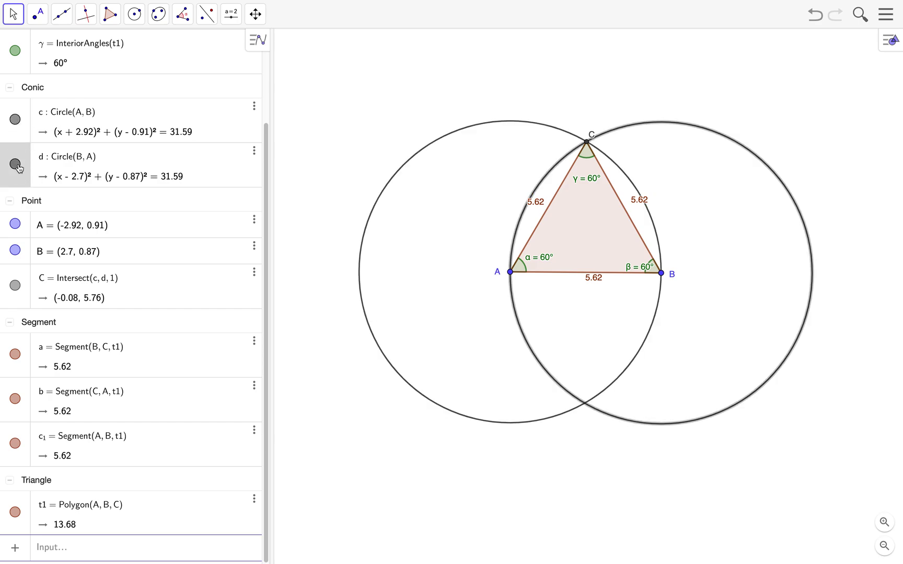
pyautogui.click(15, 165)
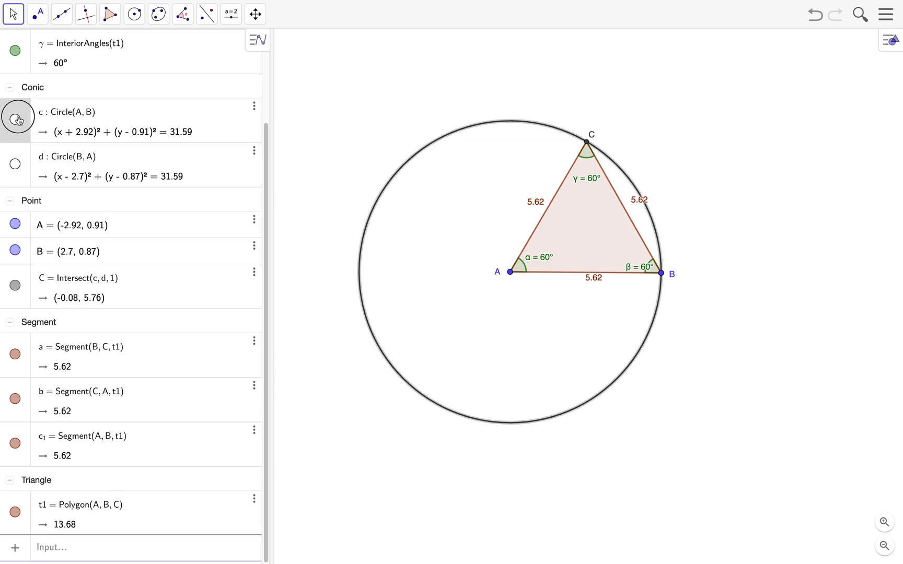
pyautogui.click(16, 121)
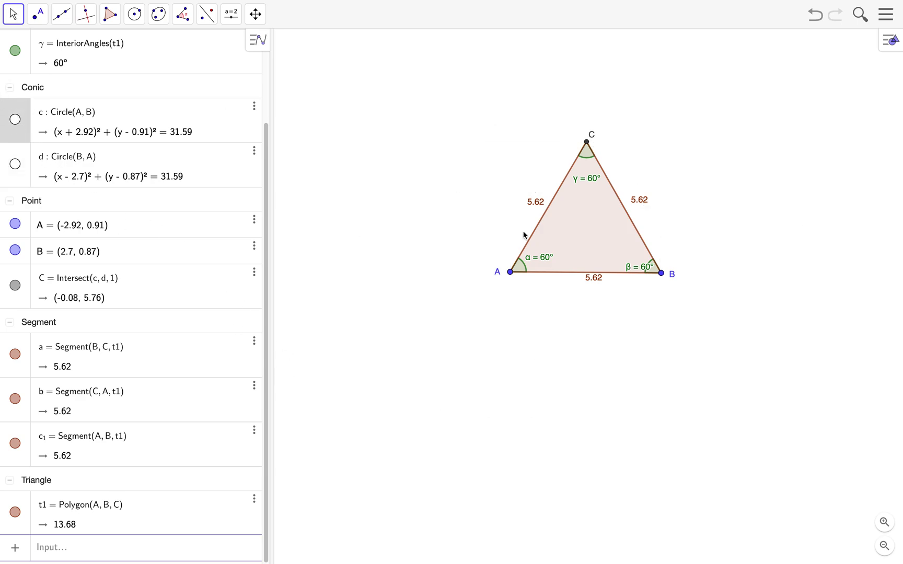
# Drag point A left and point B right to enlarge the triangle, angles staying 60°
pyautogui.moveTo(511, 271); pyautogui.dragTo(502, 273)
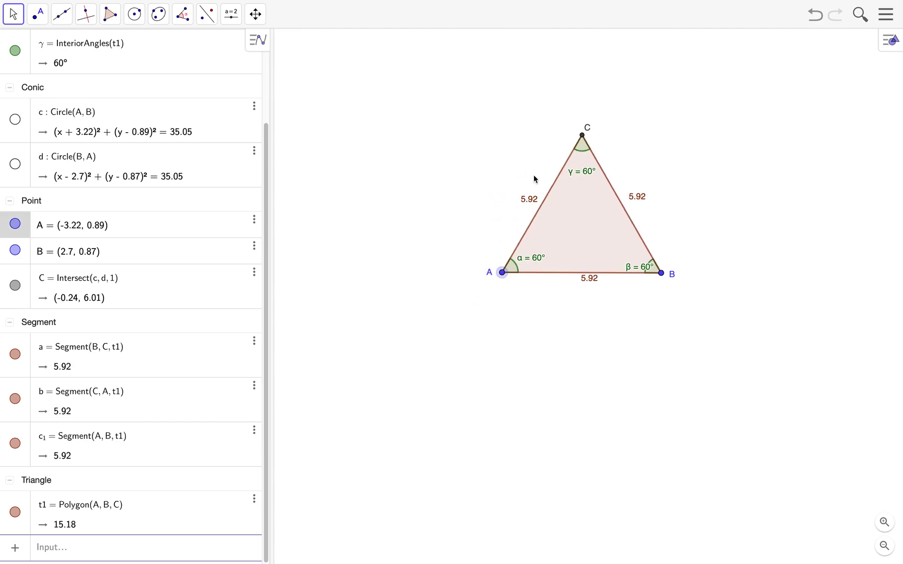
pyautogui.moveTo(661, 273); pyautogui.dragTo(671, 275)
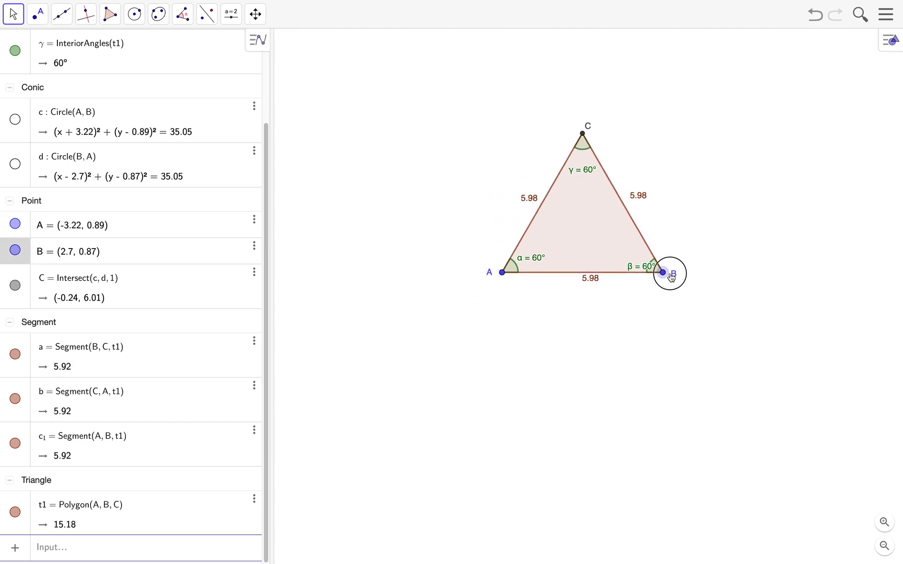